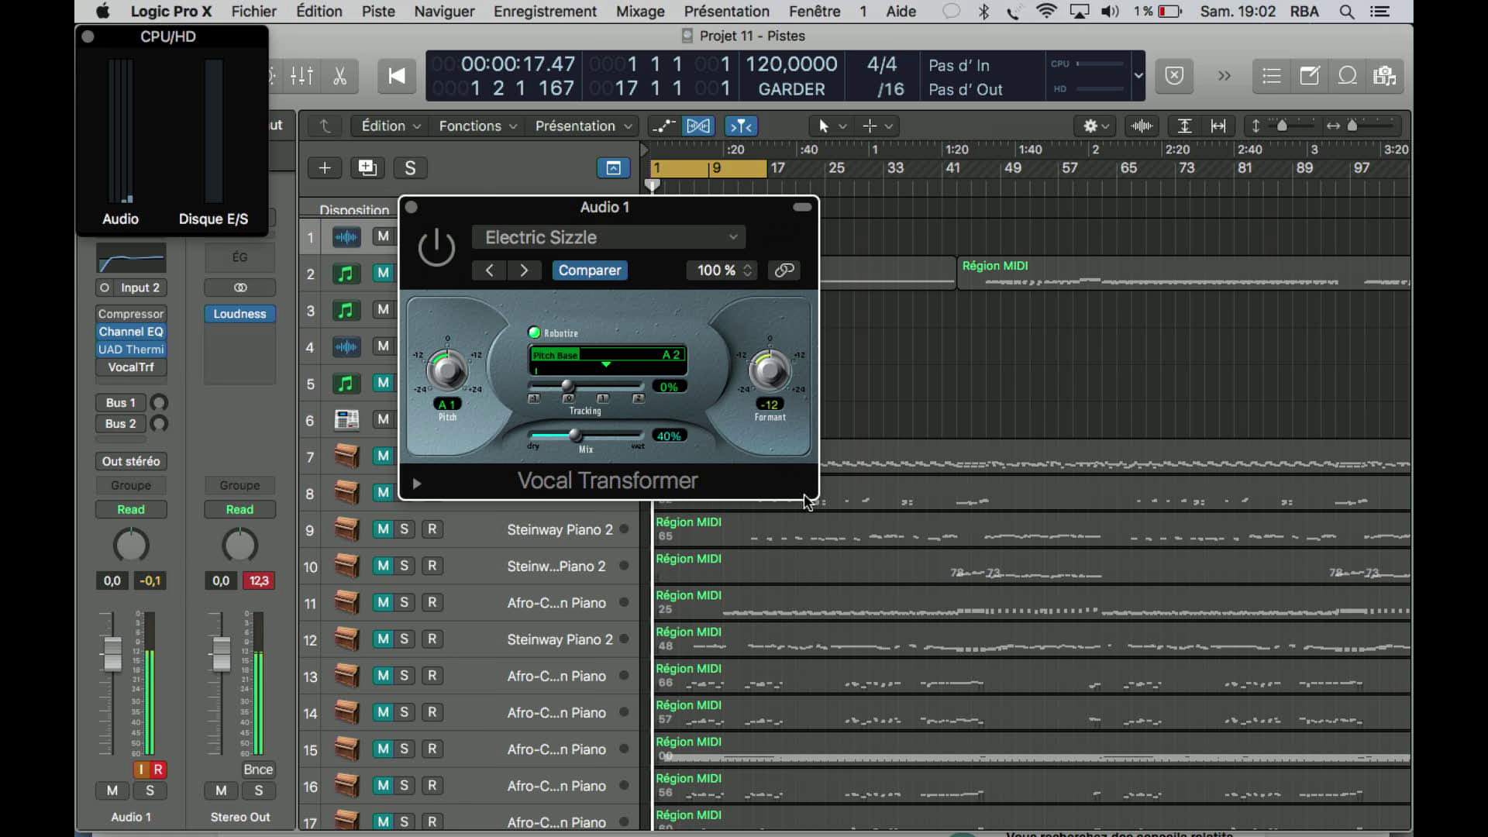
# Enlarge the Vocal Transformer window on Audio 1 to 200% by dragging its corner
pyautogui.moveTo(816, 499); pyautogui.dragTo(1252, 792)
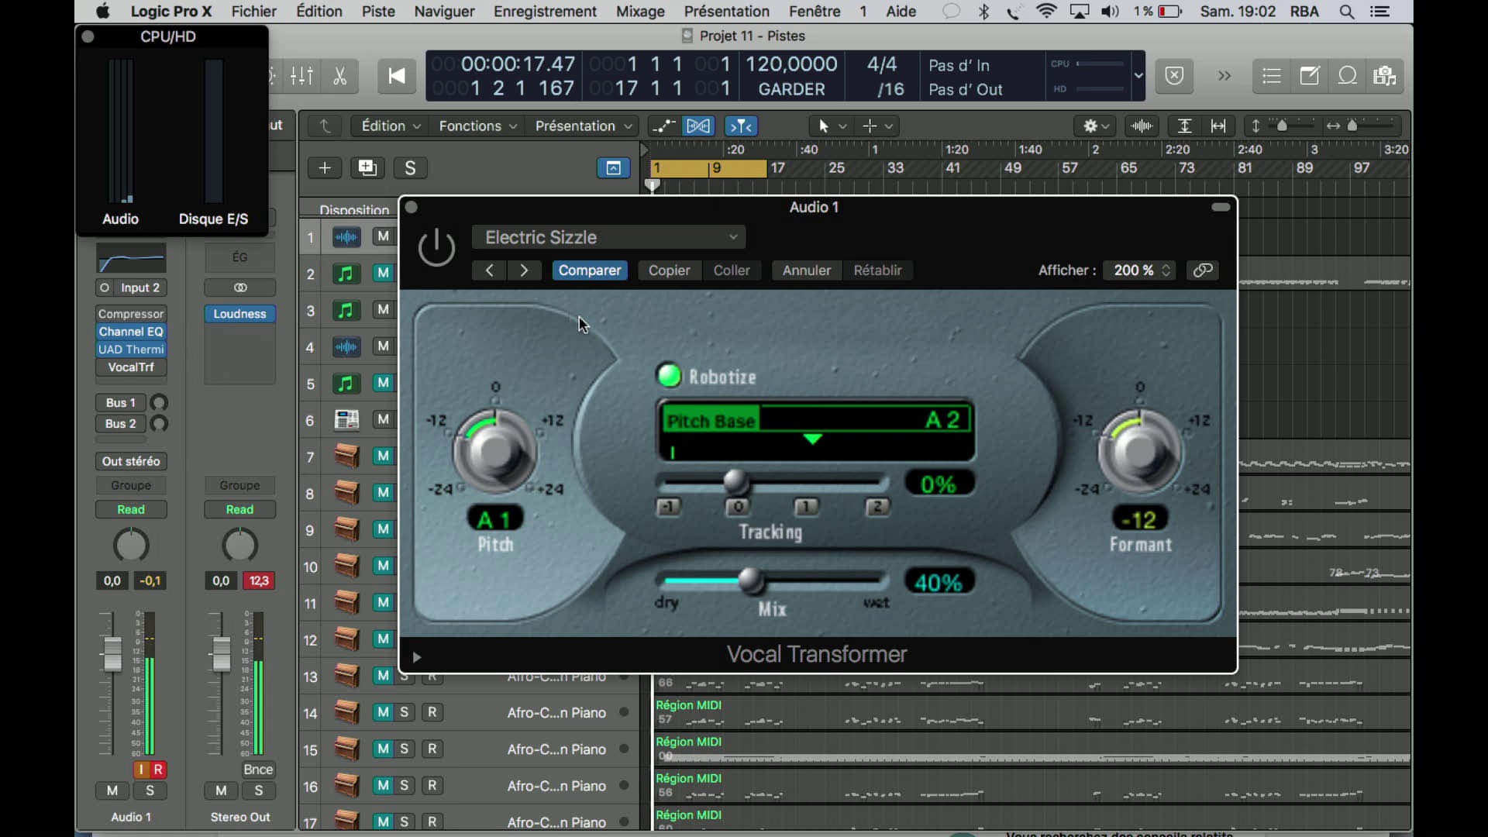
# Switch on Vocal Transformer and advance to the Low Format preset (pitch +12, formant −12)
pyautogui.click(434, 256)
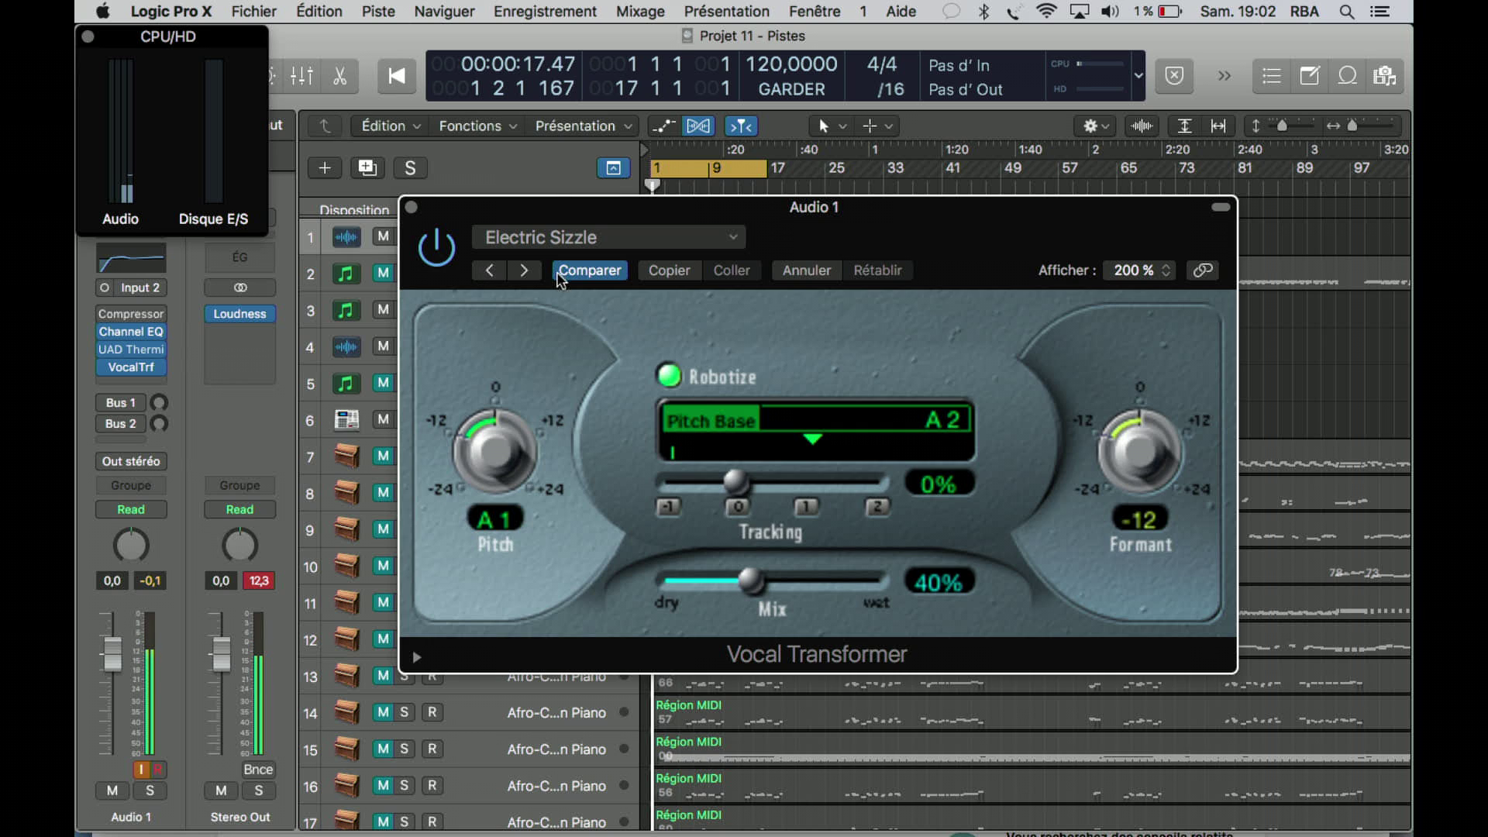
pyautogui.click(525, 270)
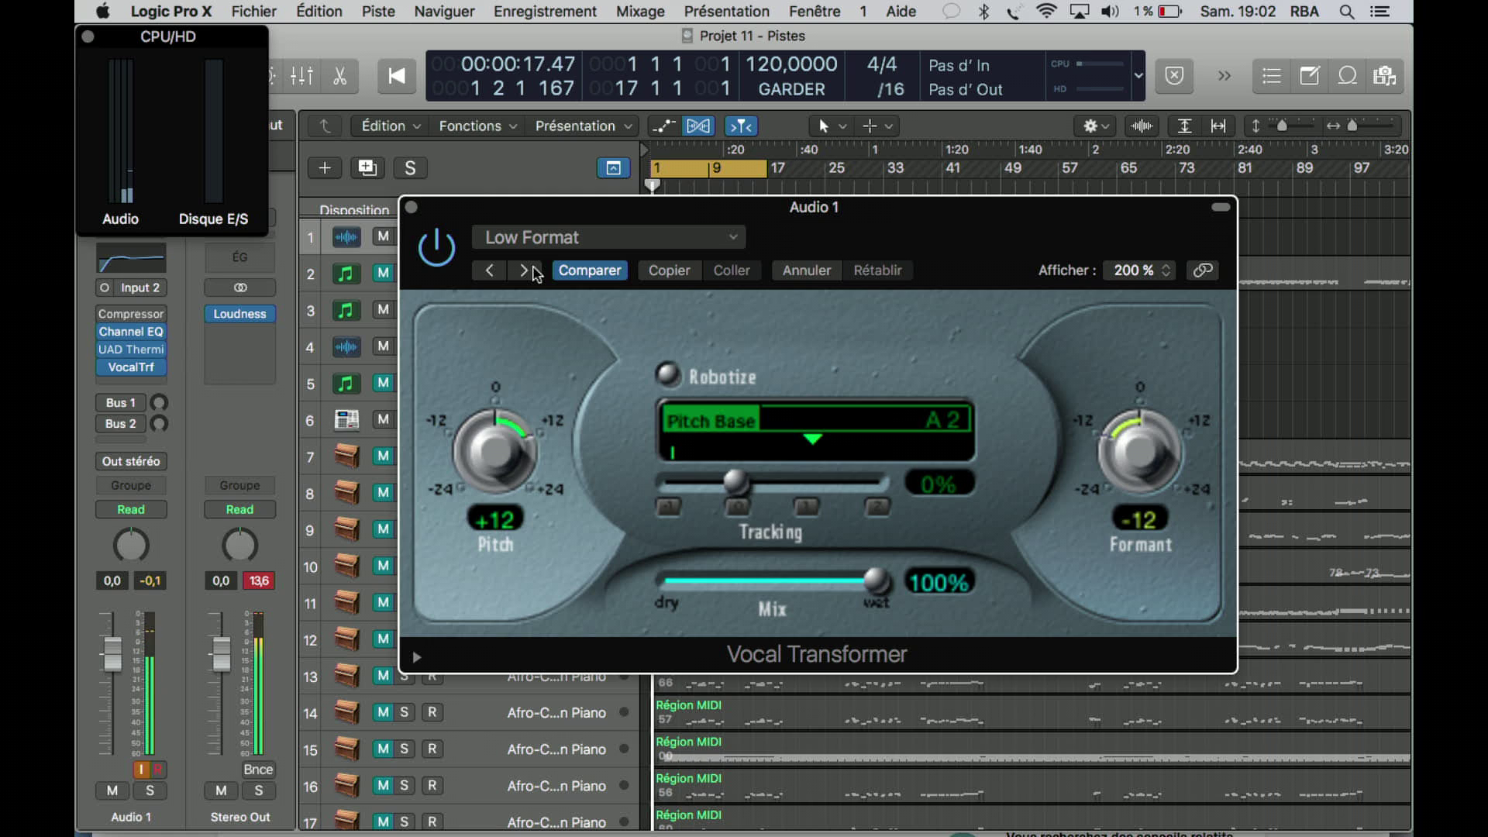
# Step through Resonant, Spunky Loops and Vocalize to the Ensemble Voice Bright preset
pyautogui.click(532, 269)
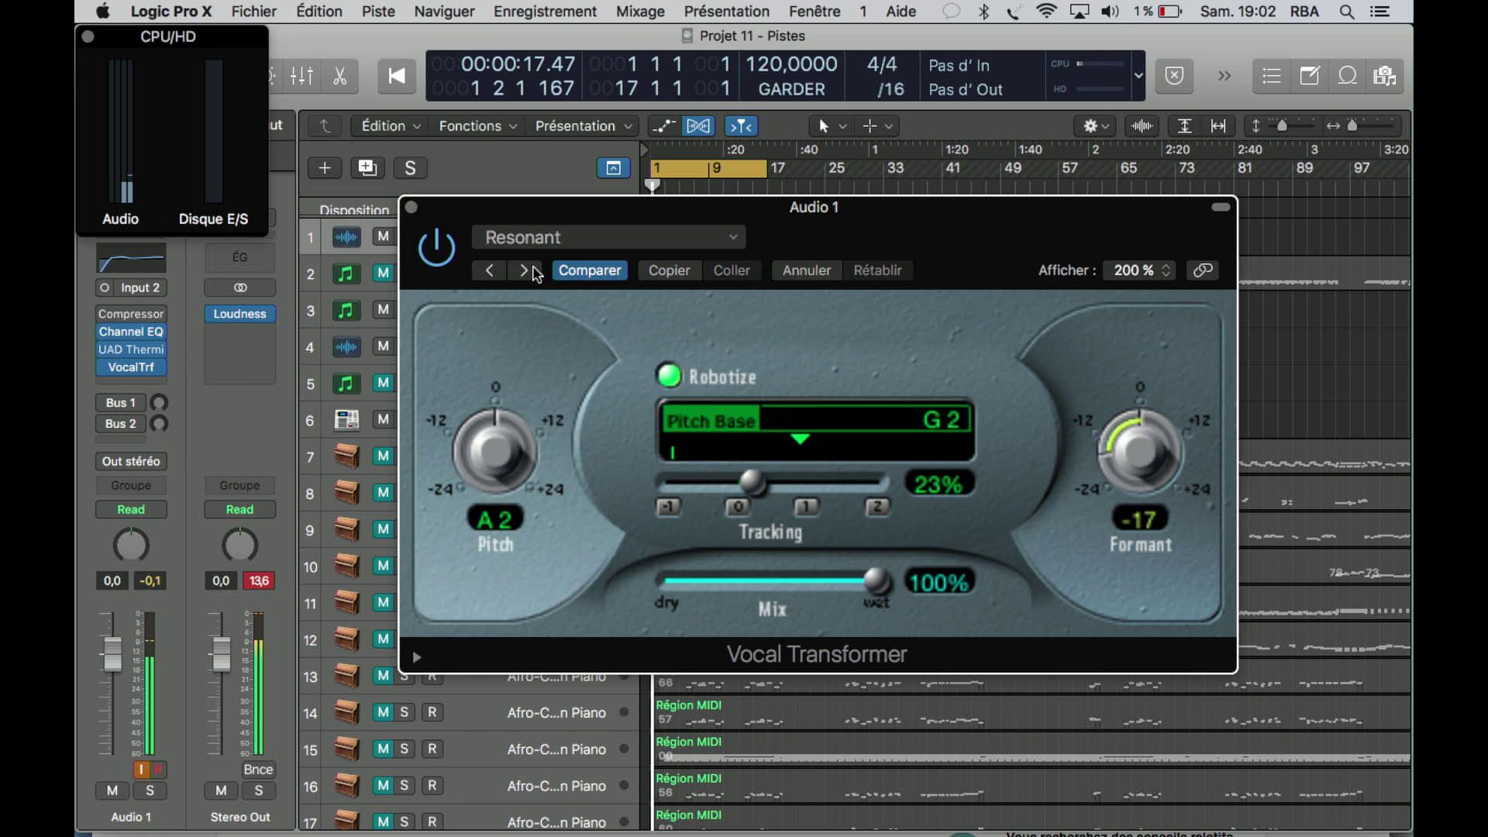
pyautogui.click(533, 269)
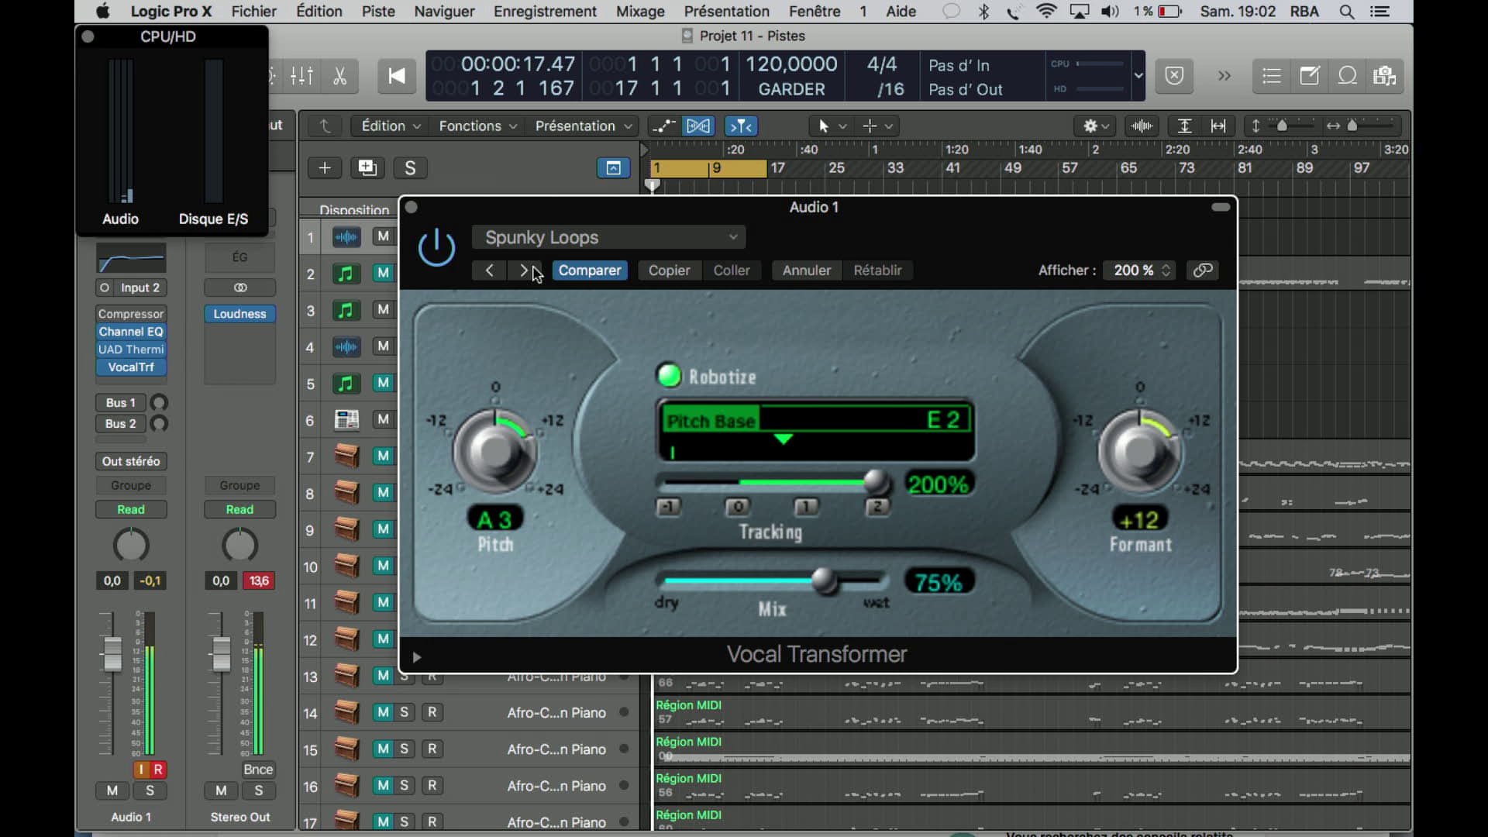
pyautogui.click(524, 269)
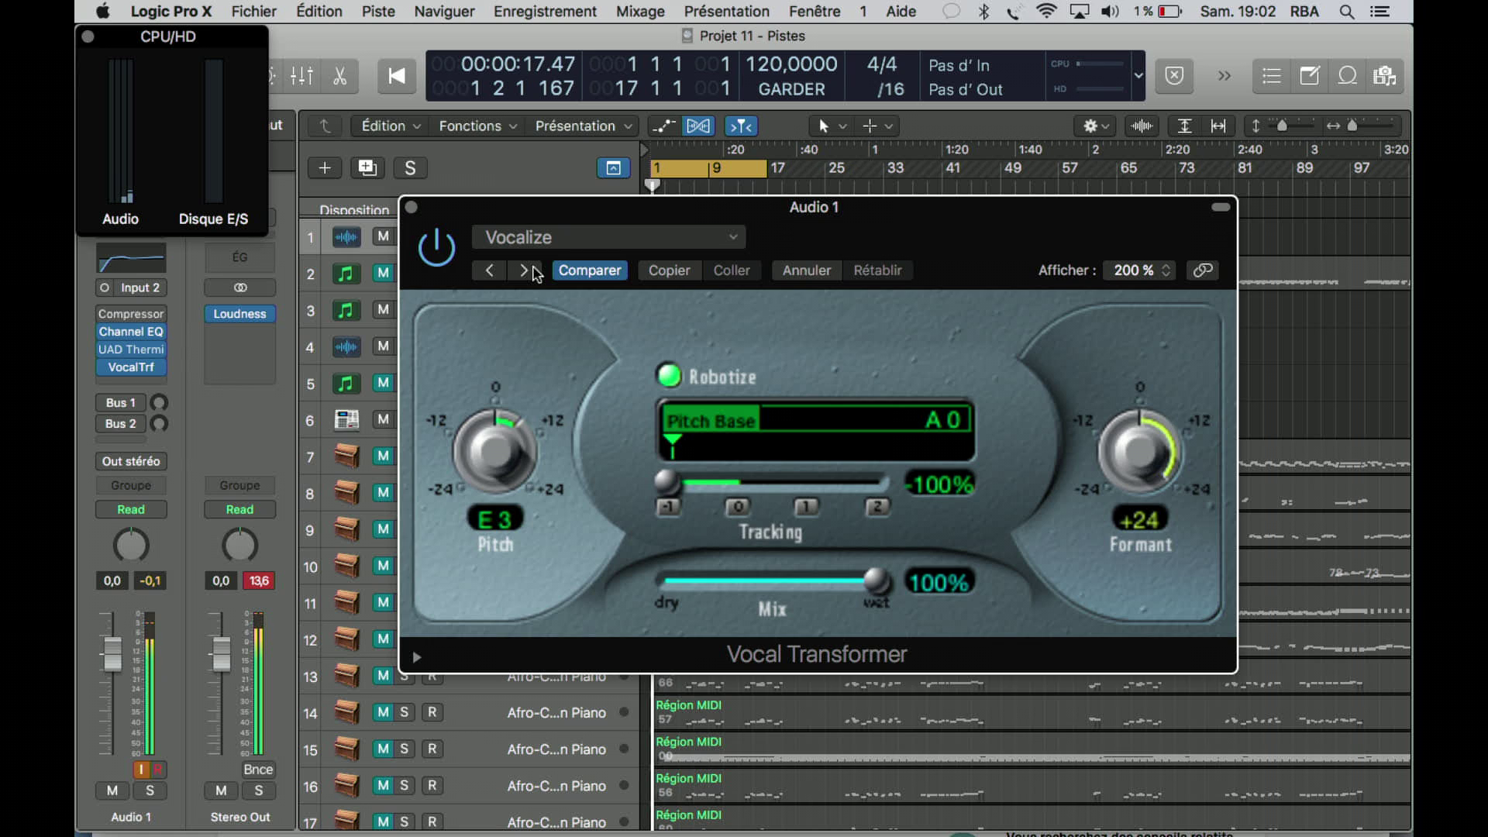
pyautogui.click(533, 269)
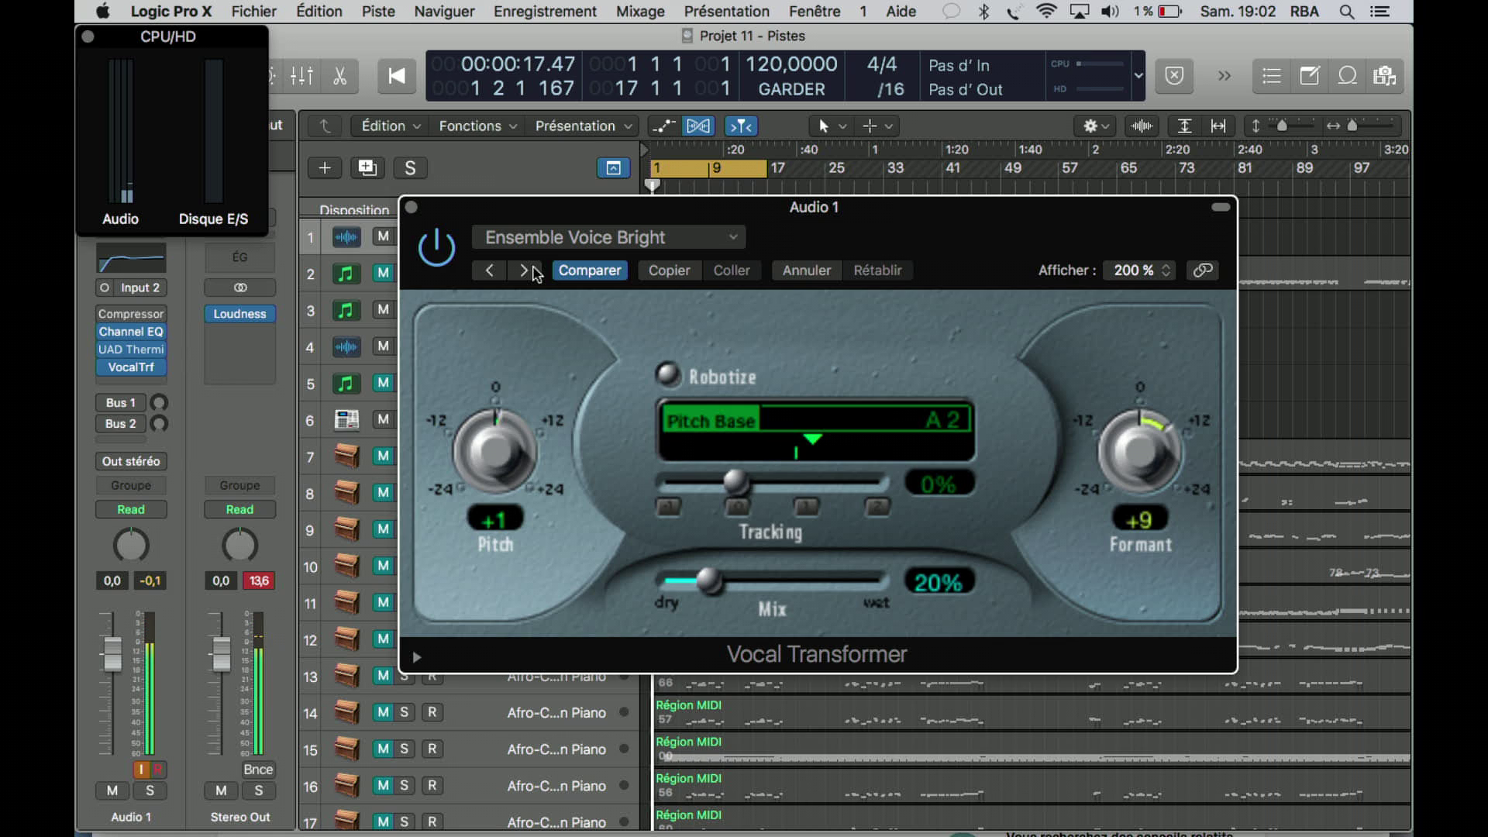
# Step through the Female Rap and Male Voice Double presets to Bright Transient Gate
pyautogui.click(525, 270)
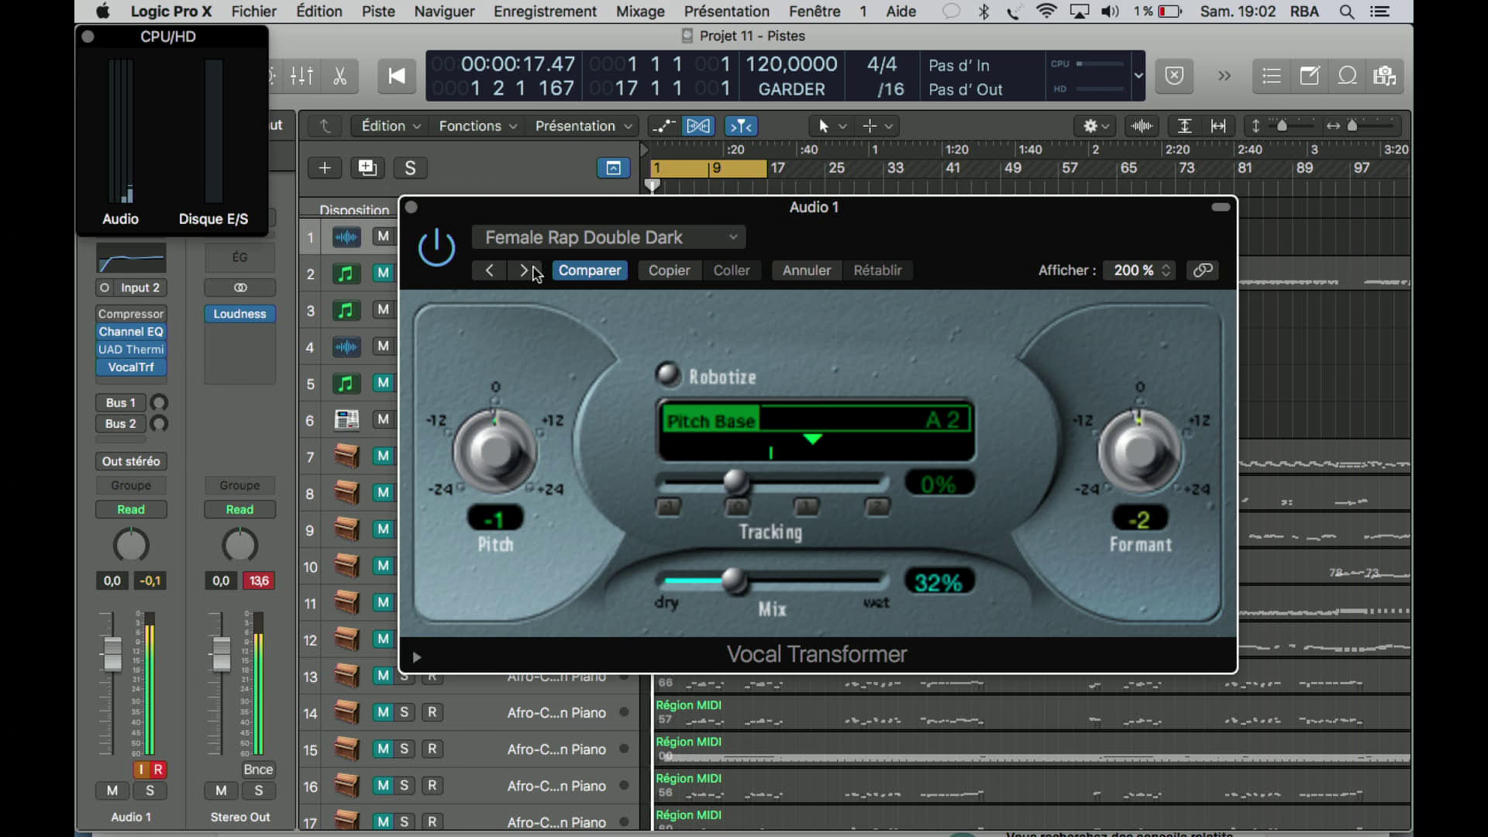
pyautogui.click(525, 270)
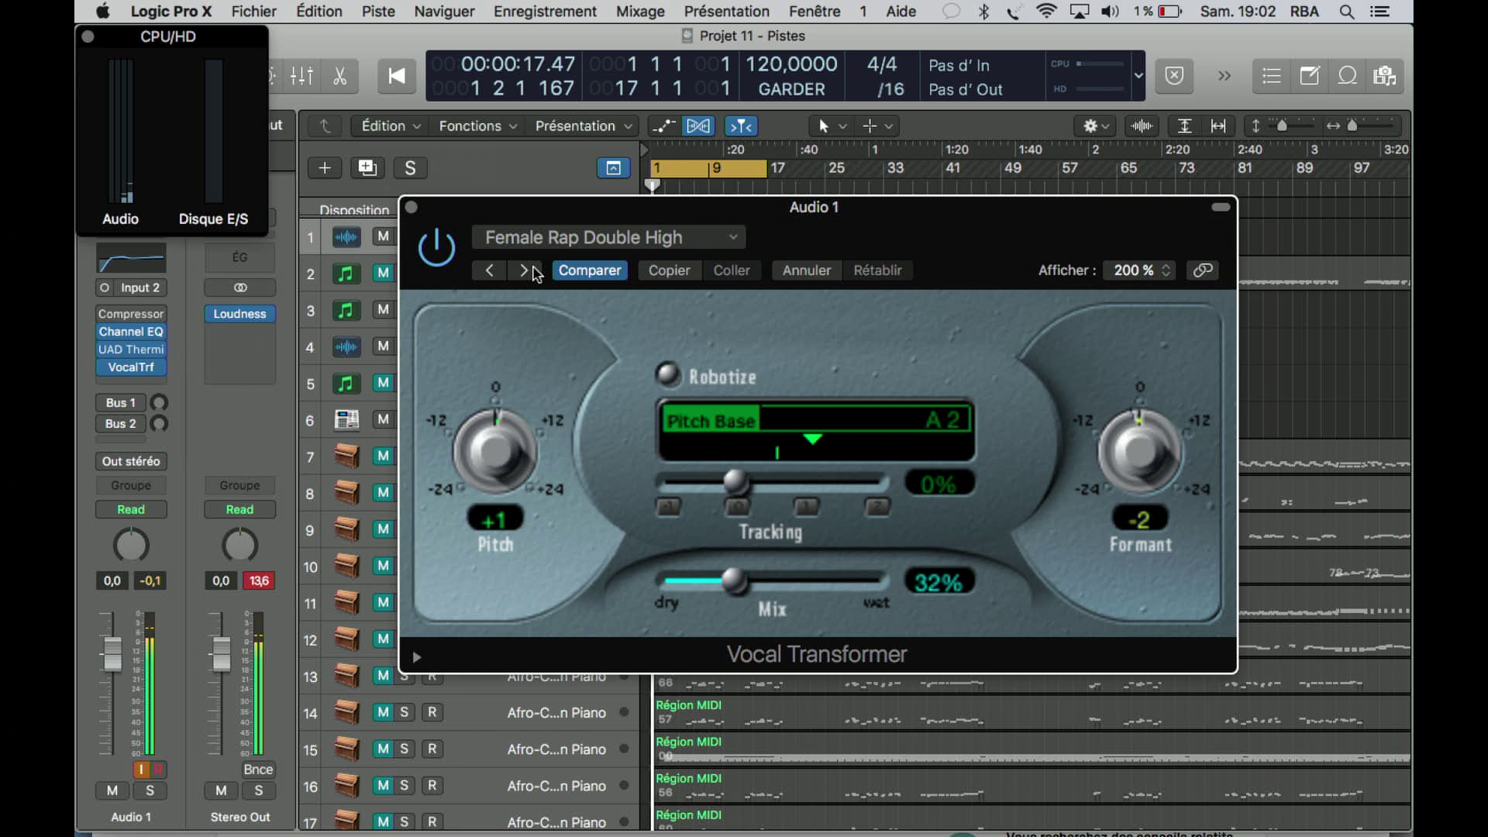
pyautogui.click(526, 270)
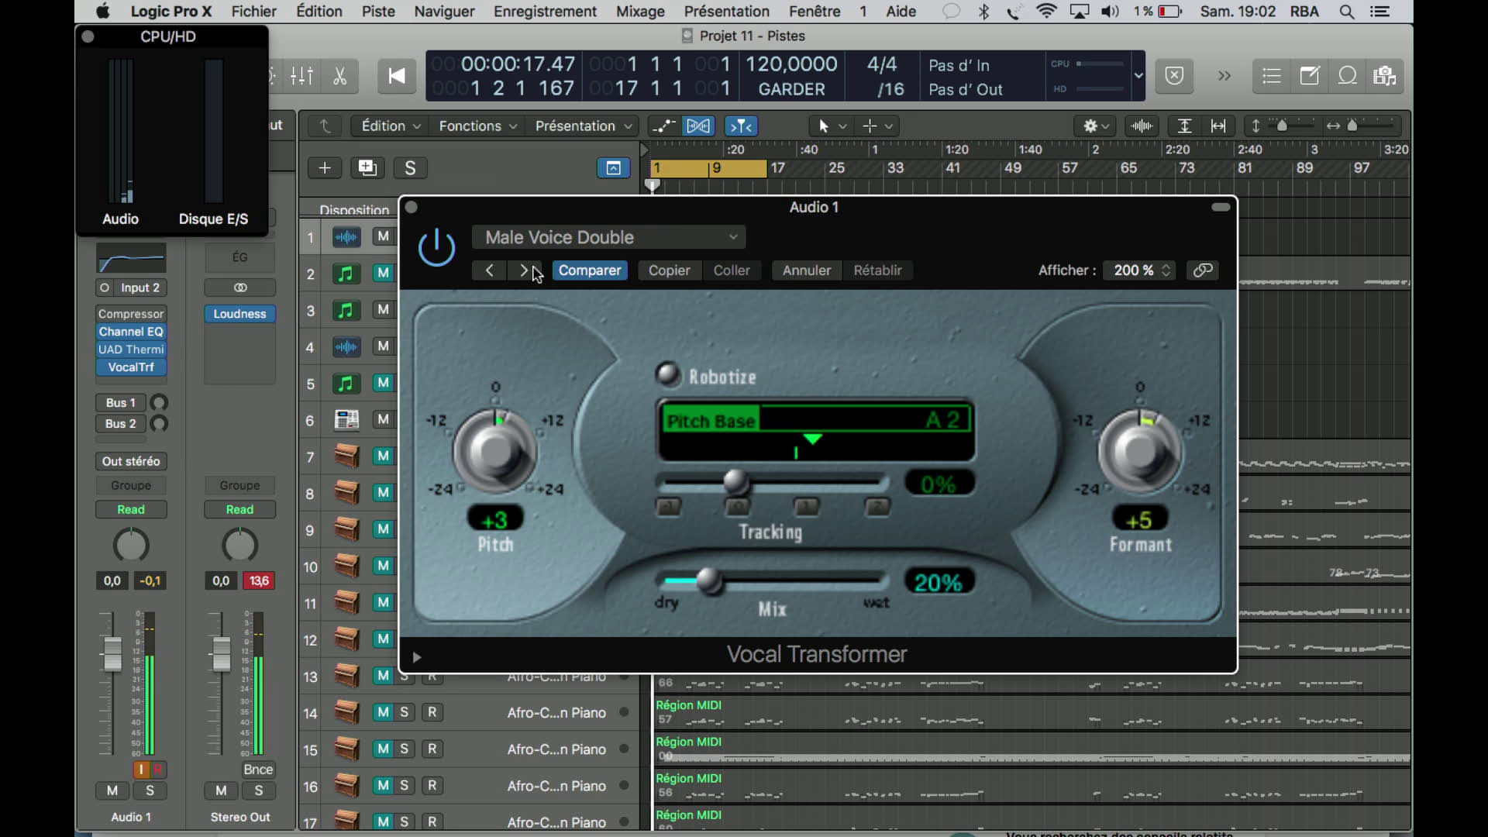
pyautogui.click(526, 270)
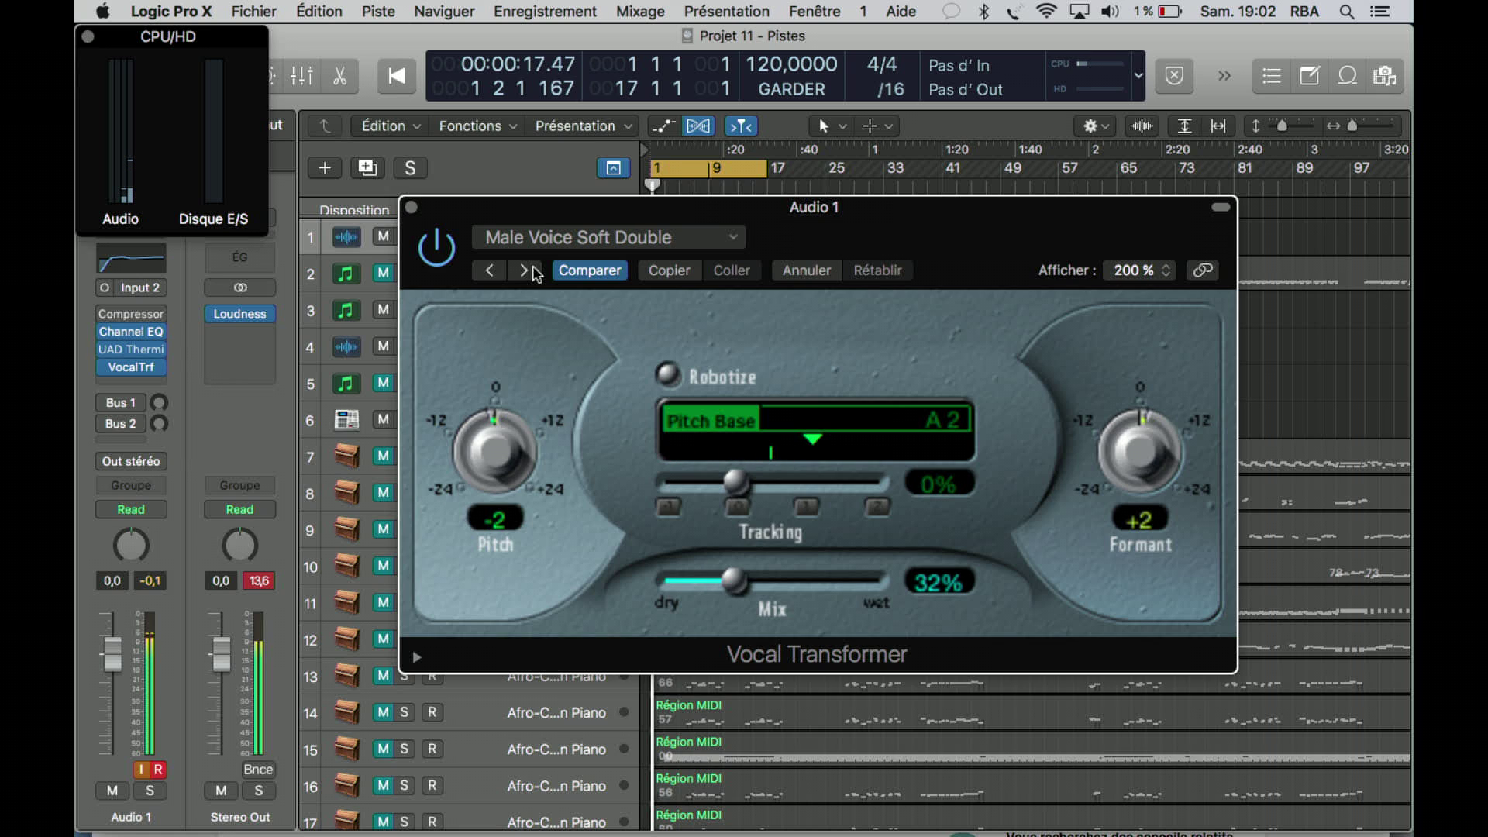
pyautogui.click(526, 270)
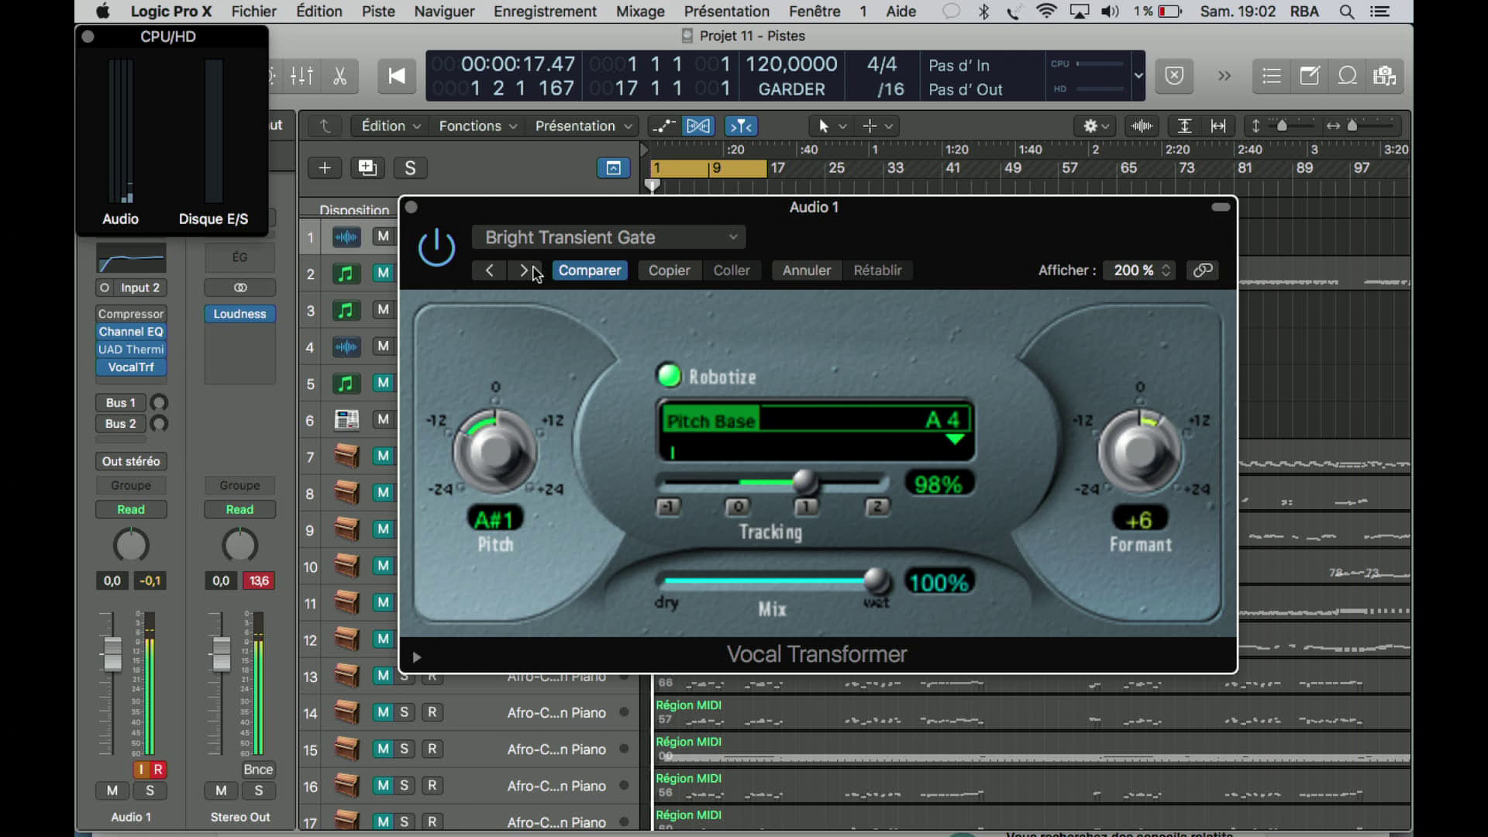
# Step through Deep Transient Gate, Disguise Voice, Grain Synthesis Emulation and Plasma Tunnel Alien to Electric Sizzle
pyautogui.click(527, 269)
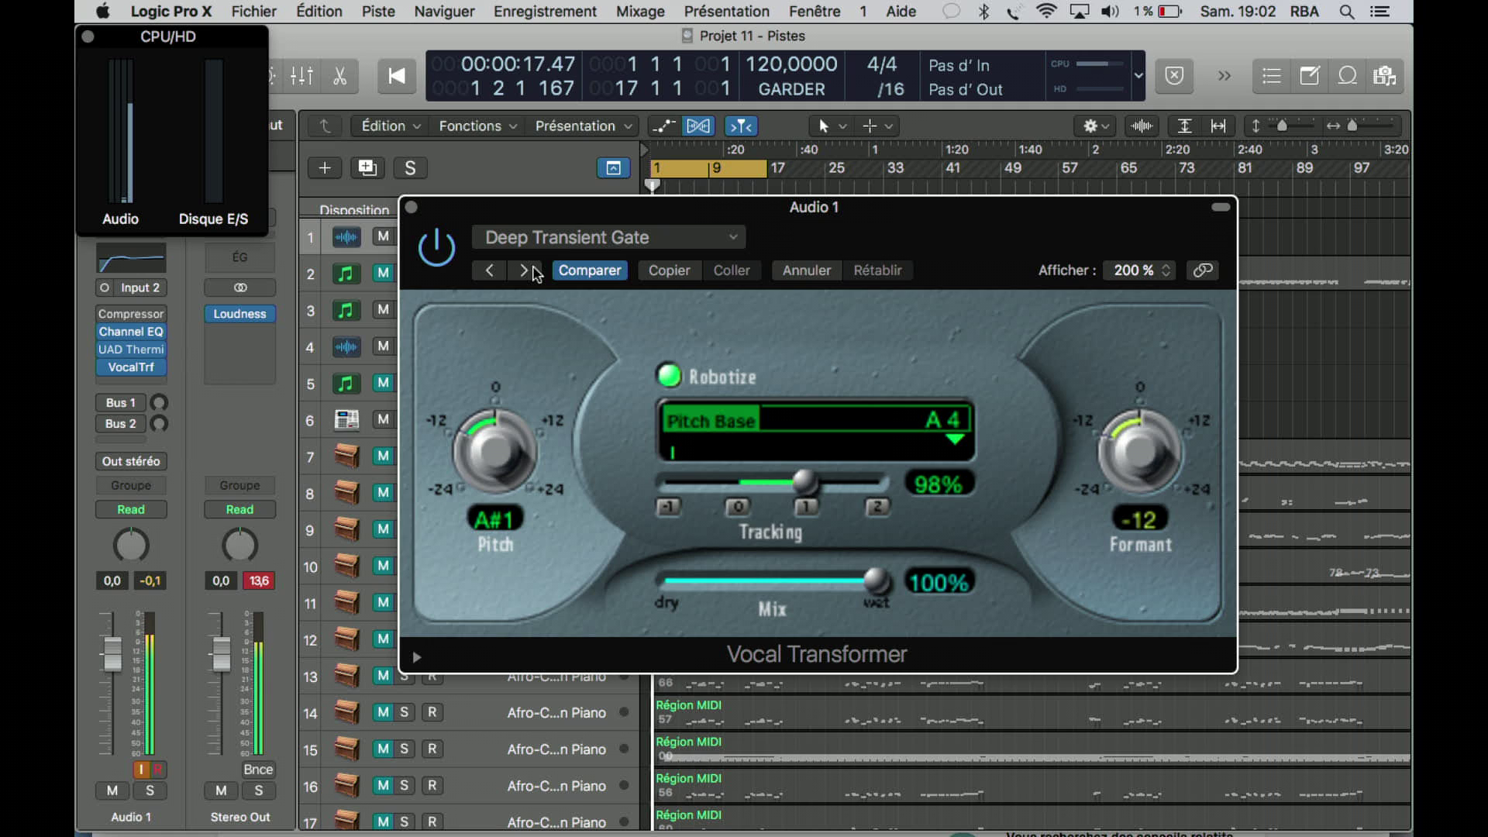
pyautogui.click(525, 269)
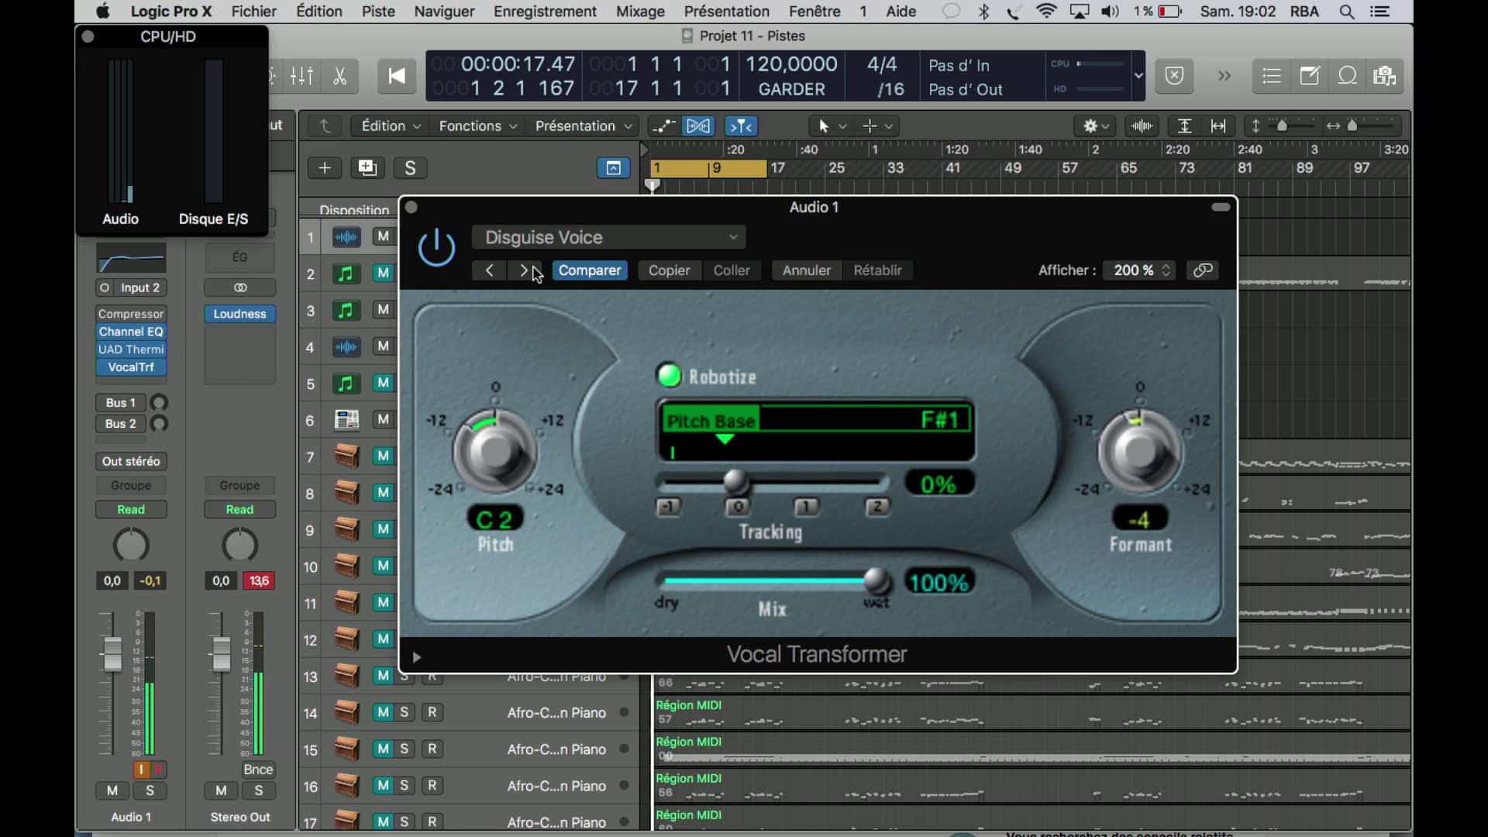
pyautogui.click(530, 270)
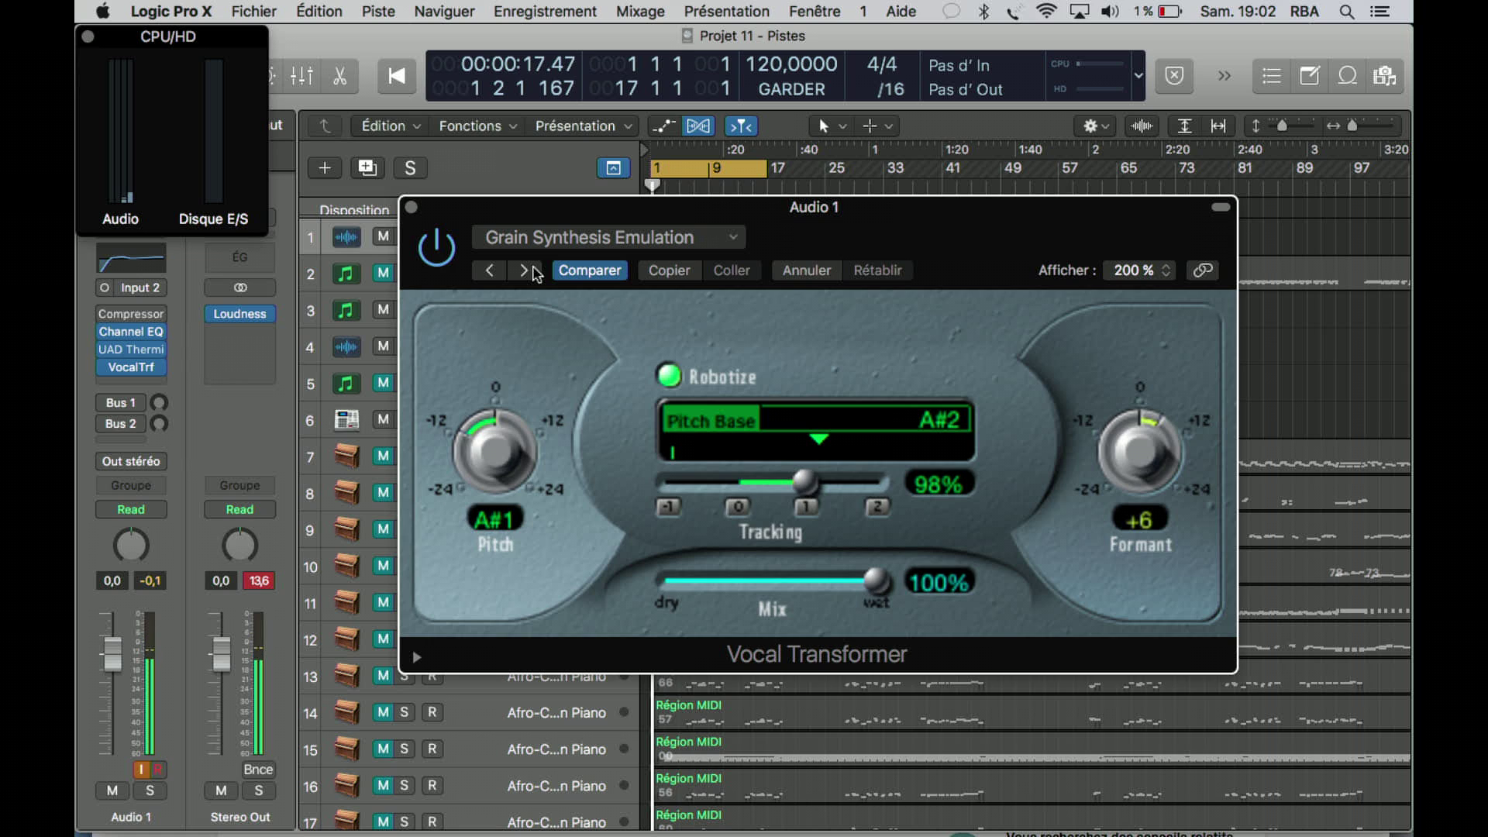
pyautogui.click(527, 270)
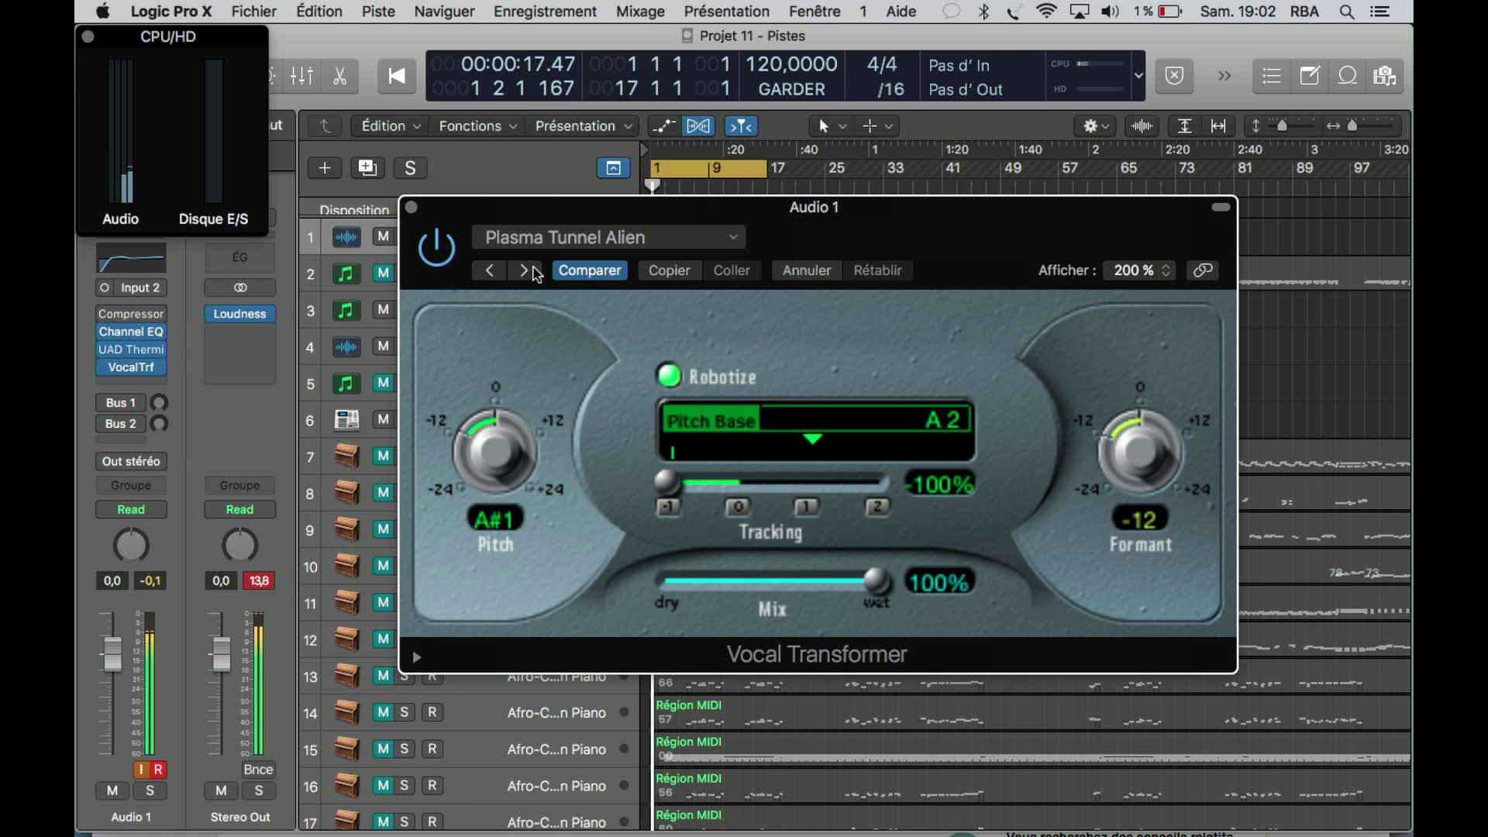
pyautogui.click(533, 268)
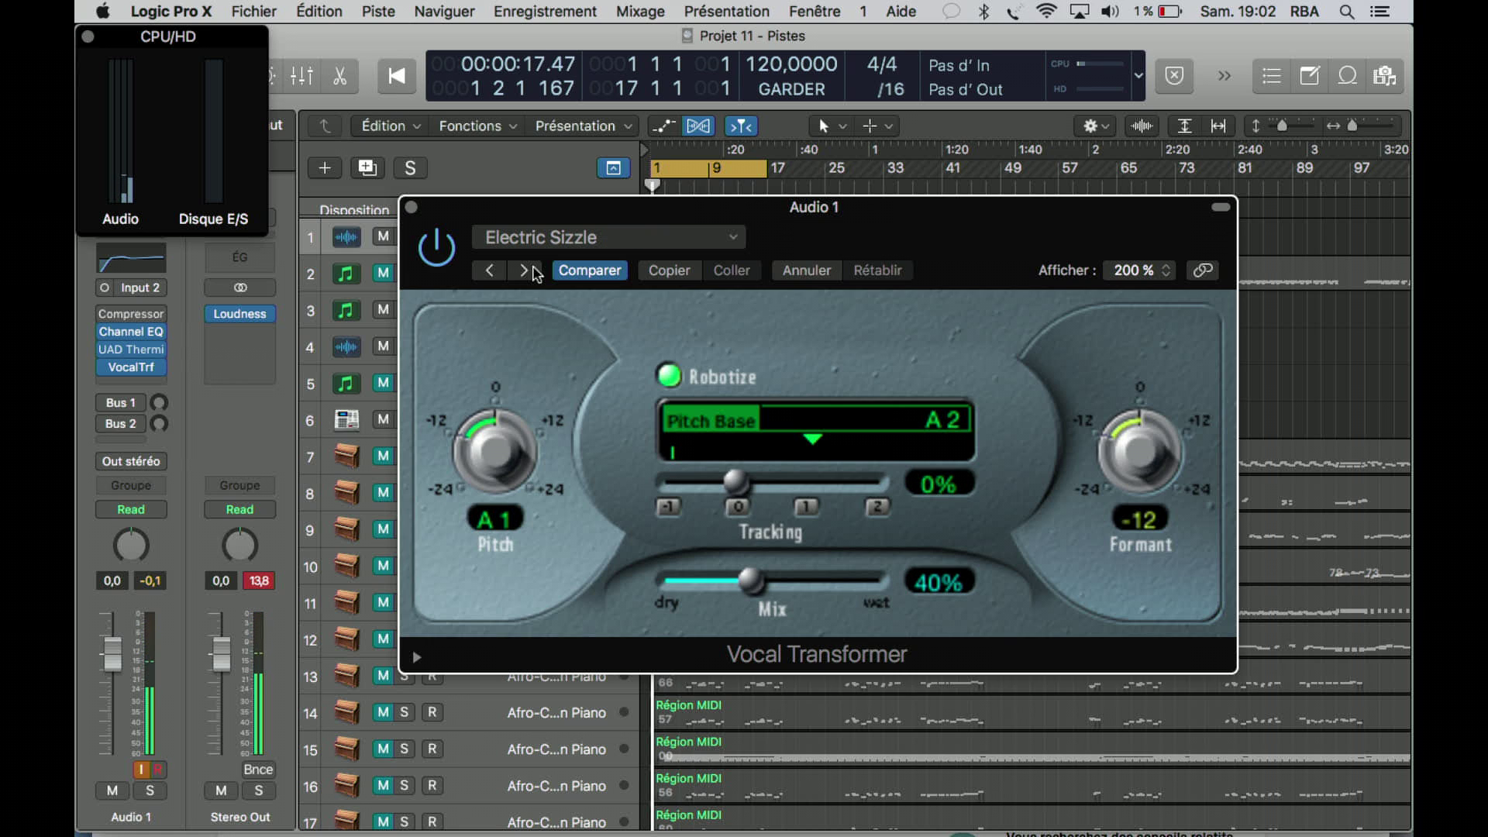
# Advance one preset to Low Format (pitch +12, formant −12, mix 100%)
pyautogui.click(533, 267)
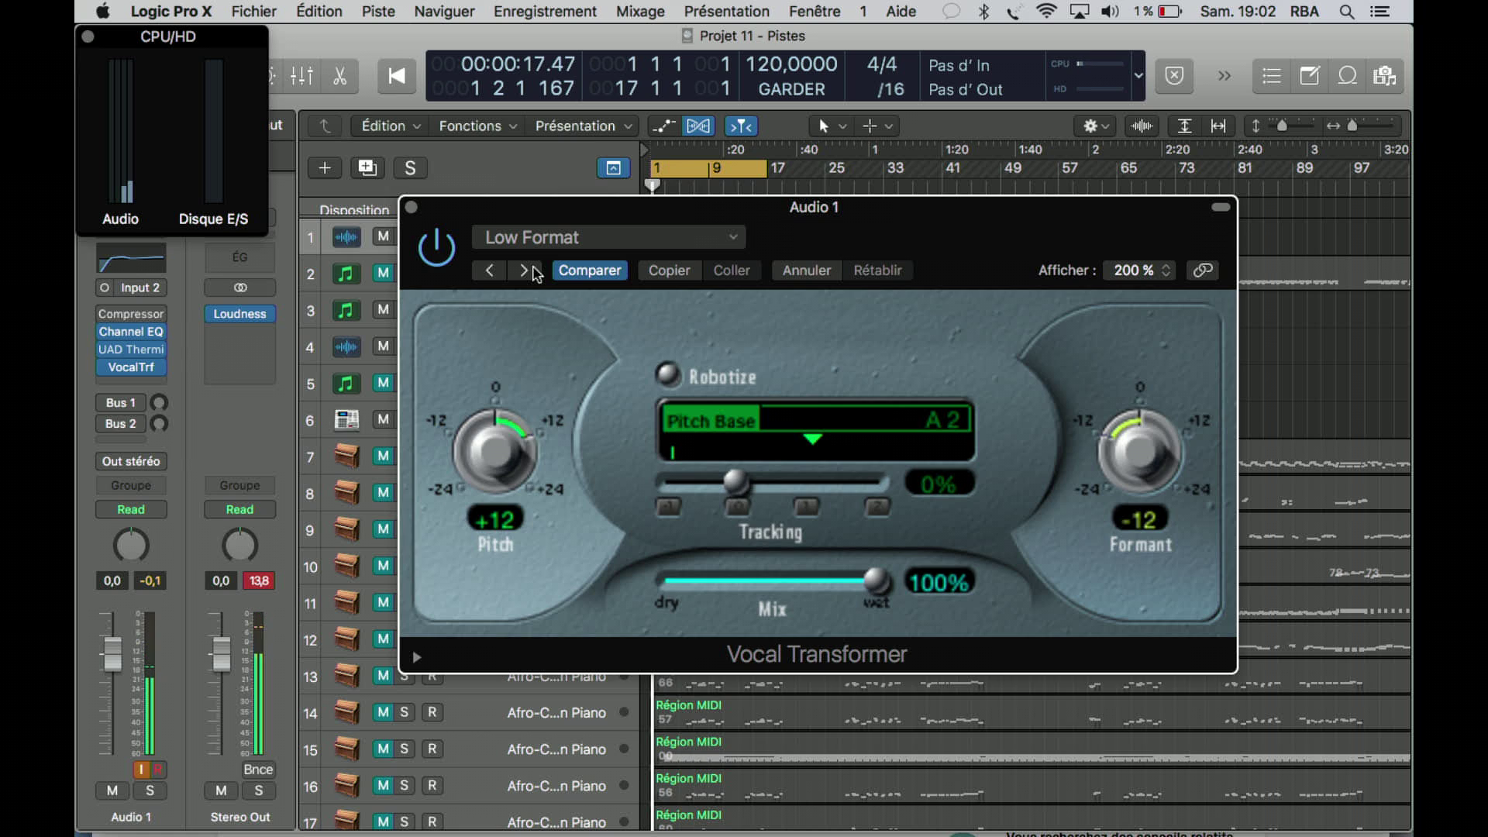
# Switch off the Vocal Transformer plug-in, leaving the Low Format settings loaded
pyautogui.click(439, 248)
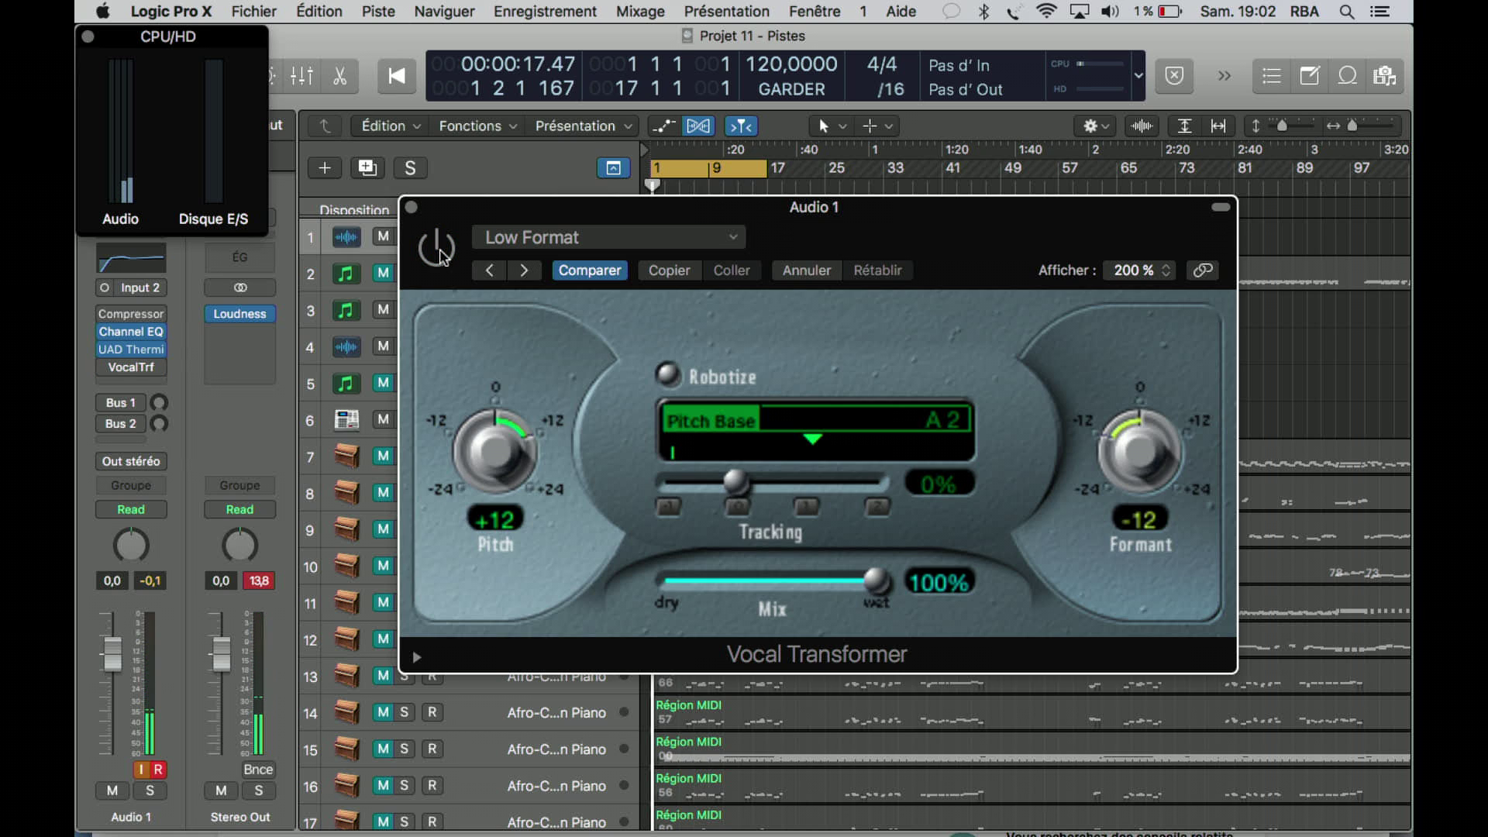